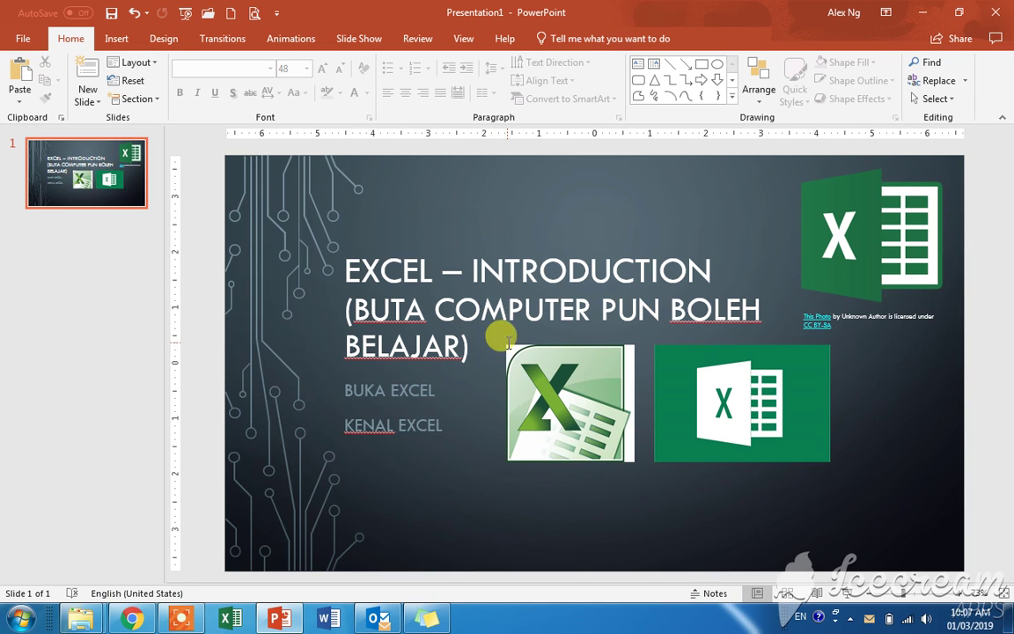
Select and then deselect the BUKA EXCEL text box, then minimize PowerPoint to show the desktop
left_click(344, 389)
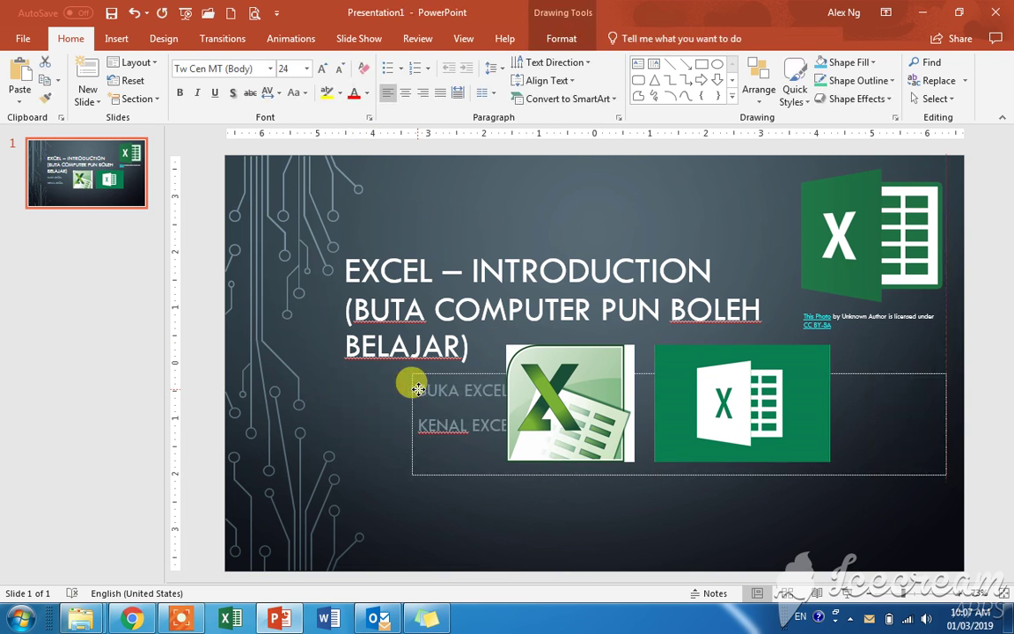
left_click(437, 472)
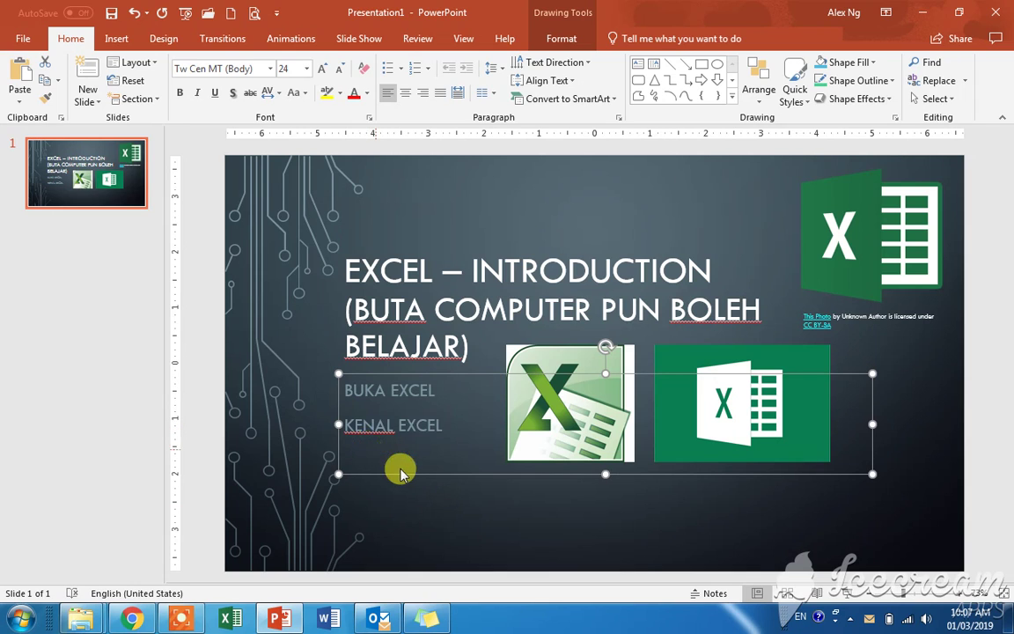
left_click(544, 512)
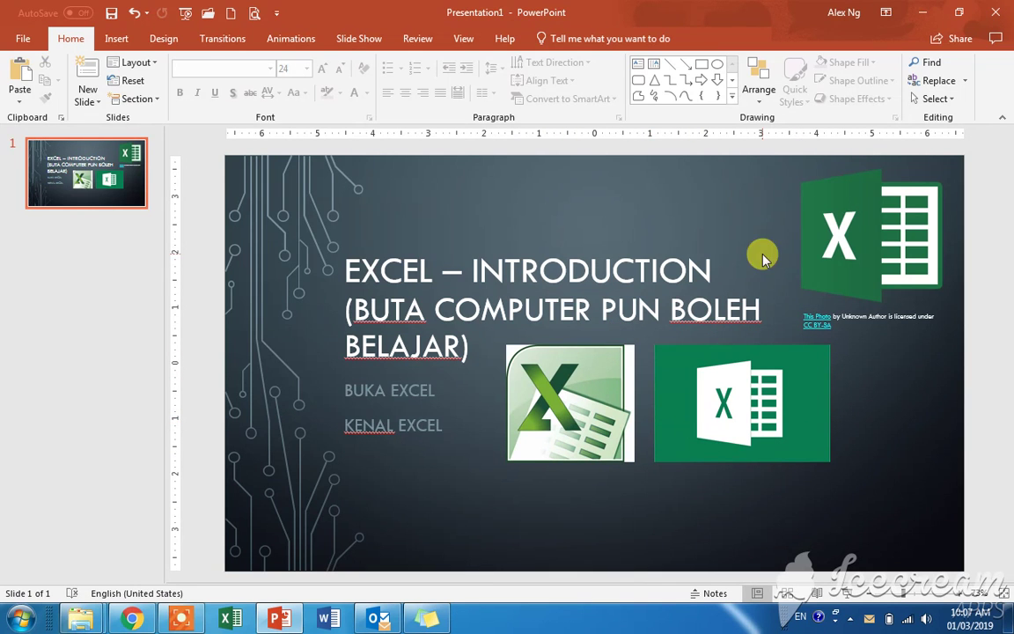
left_click(924, 12)
mouse_move(279, 618)
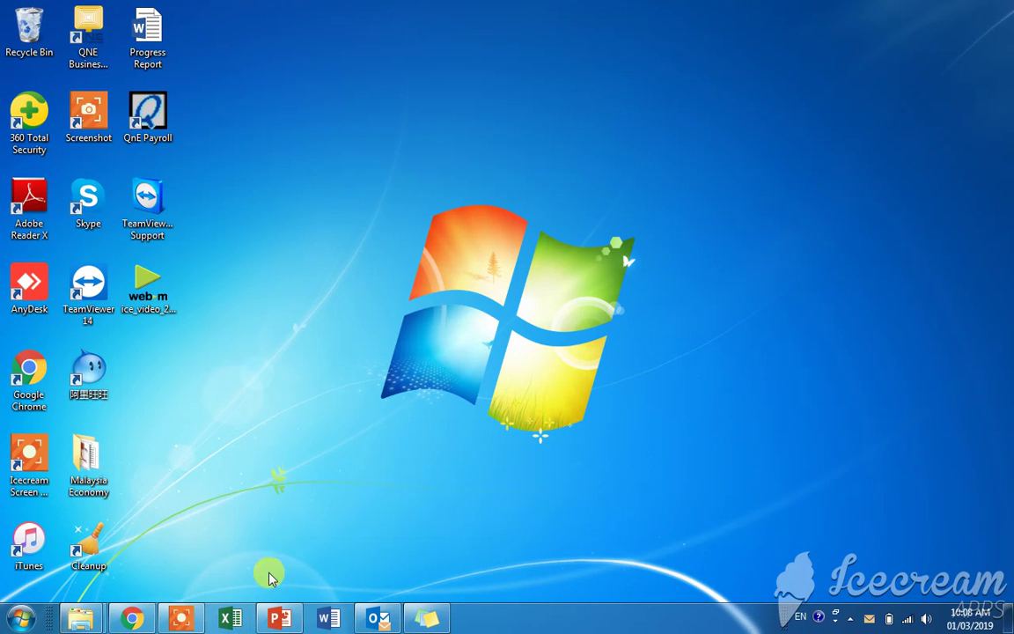
Launch Excel from the Start menu by searching for 'Excel'
left_click(23, 624)
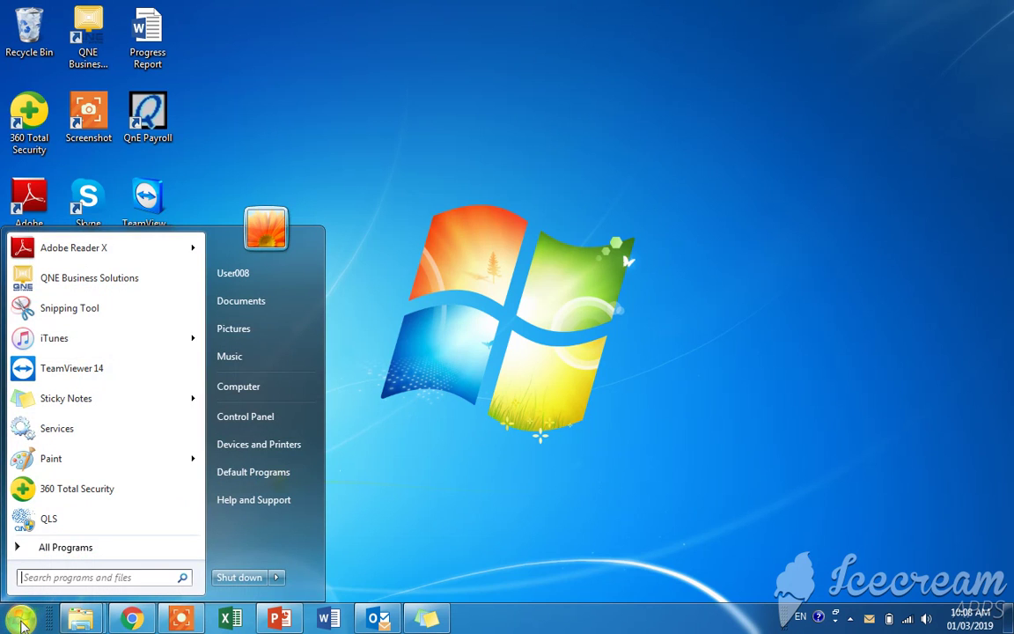
left_click(97, 549)
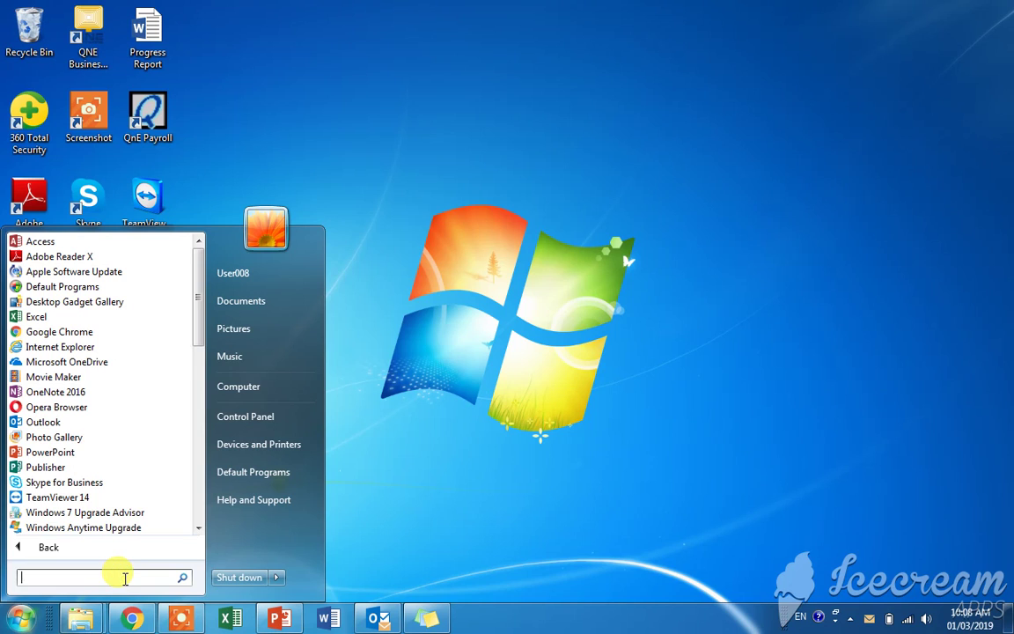
type("Excel")
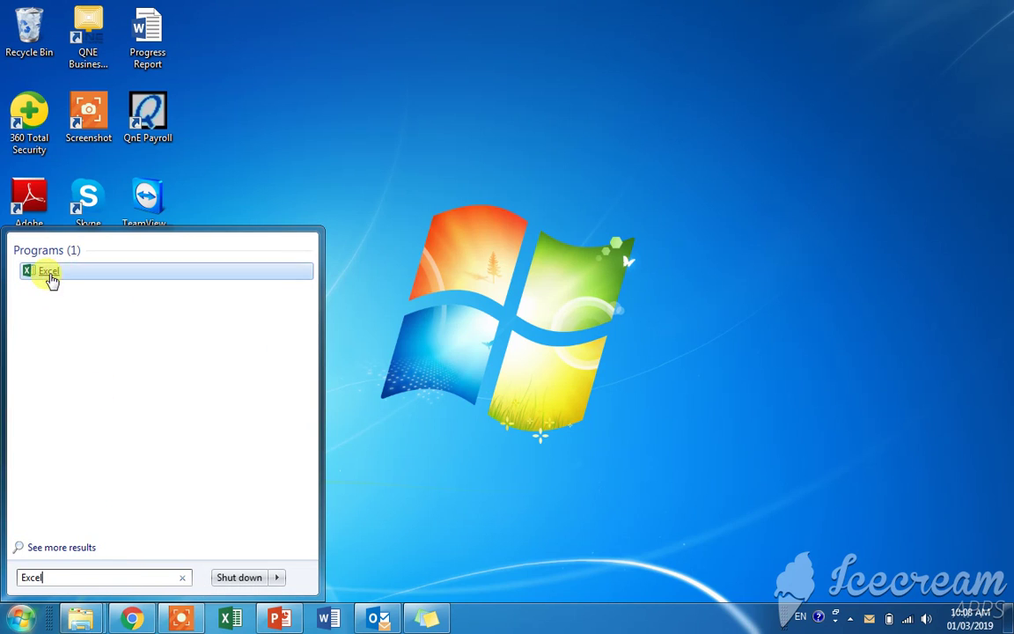
left_click(54, 278)
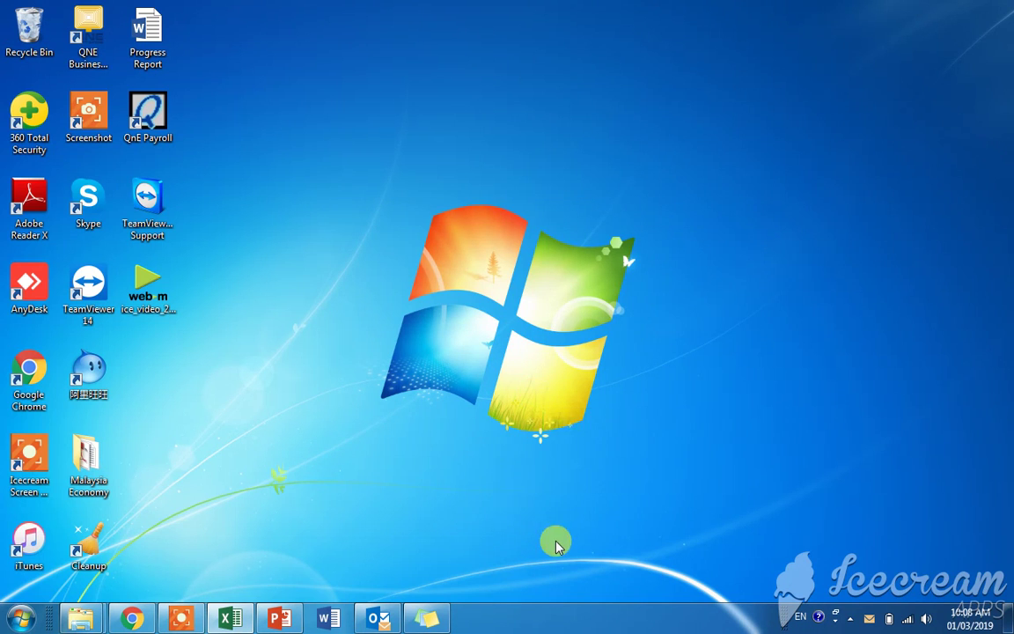
mouse_move(230, 618)
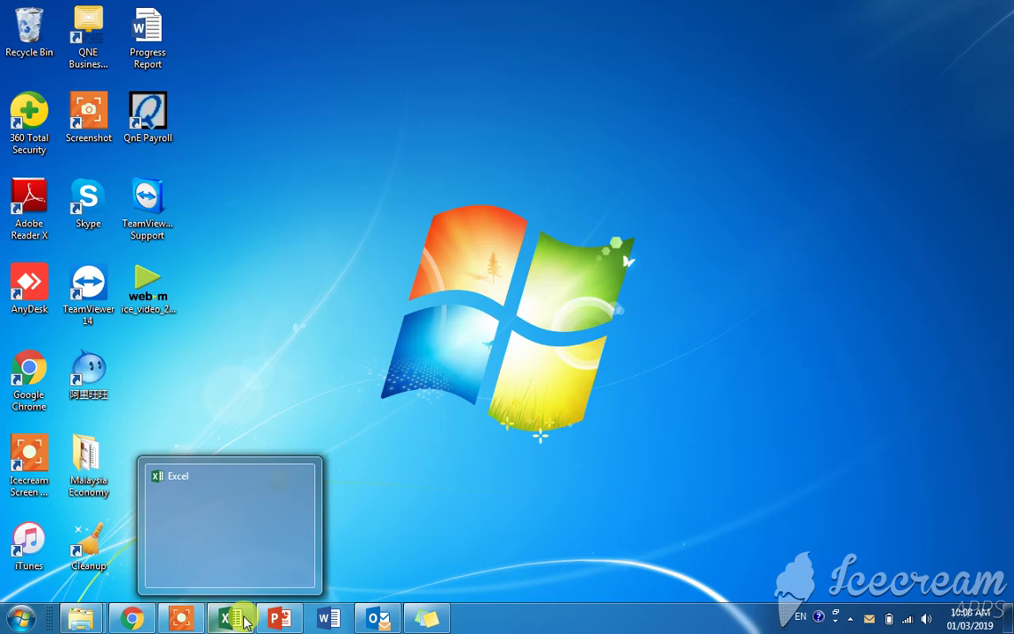
Bring the Excel window forward and start a Blank workbook (Book1)
left_click(261, 537)
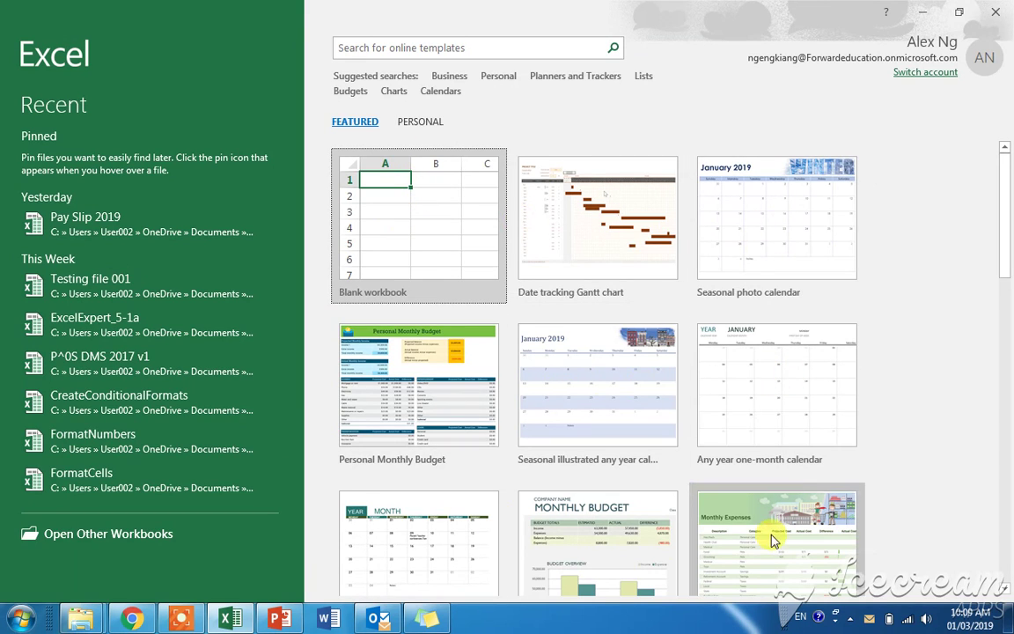
left_click(418, 230)
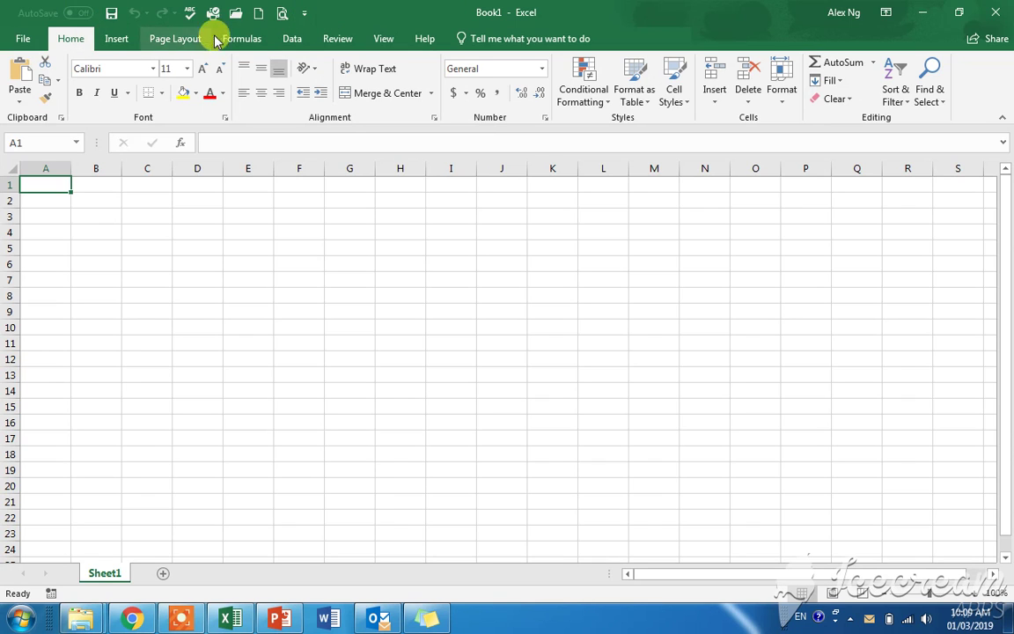
Remove Spelling from the Quick Access Toolbar, re-add Quick Print, and raise font size to 12
left_click(306, 16)
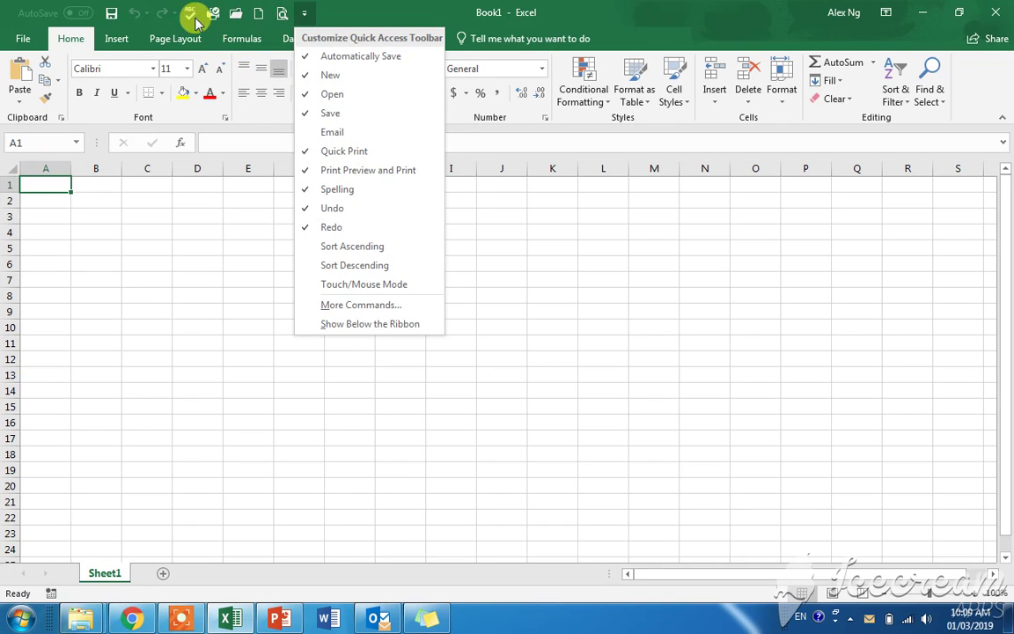
left_click(309, 192)
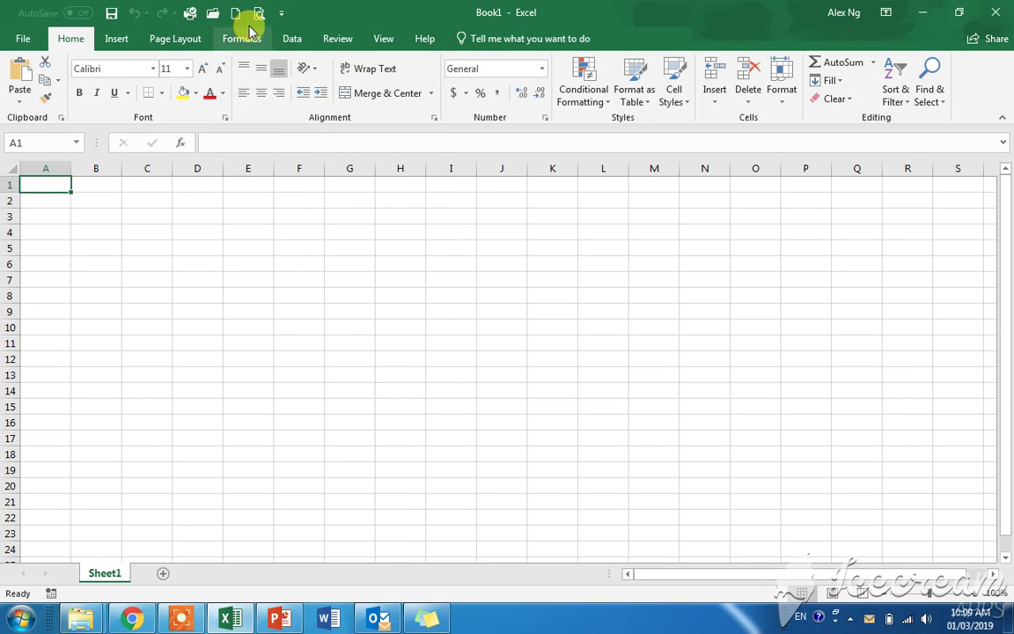
left_click(283, 14)
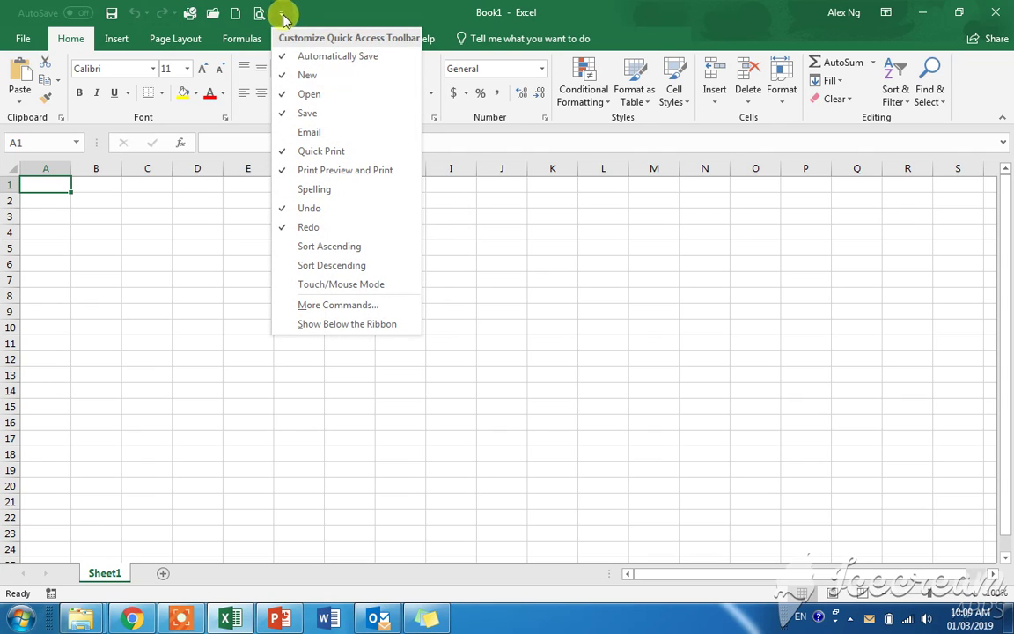
left_click(307, 153)
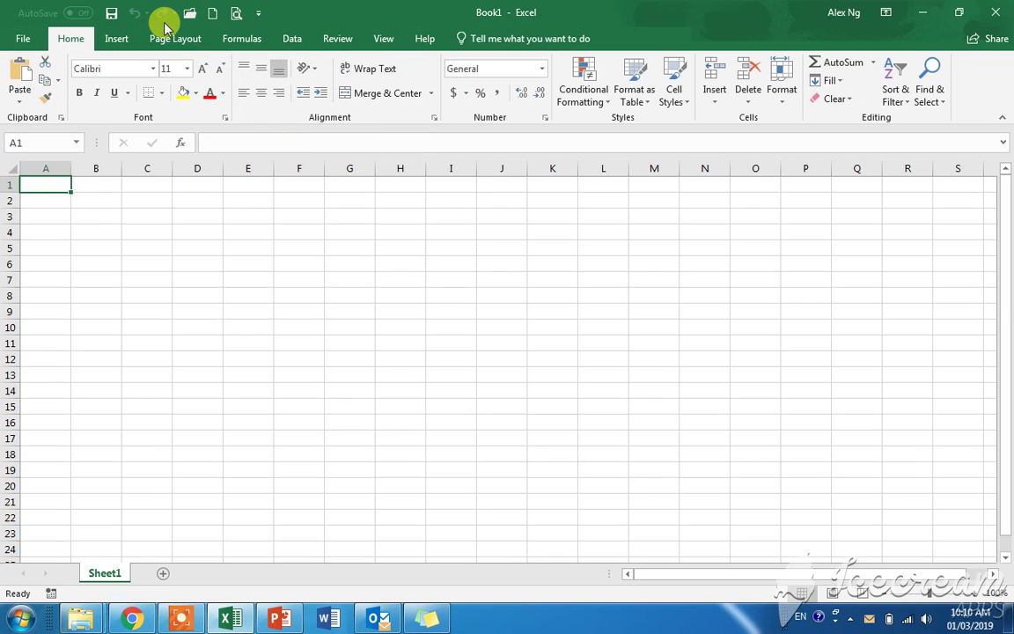
left_click(261, 14)
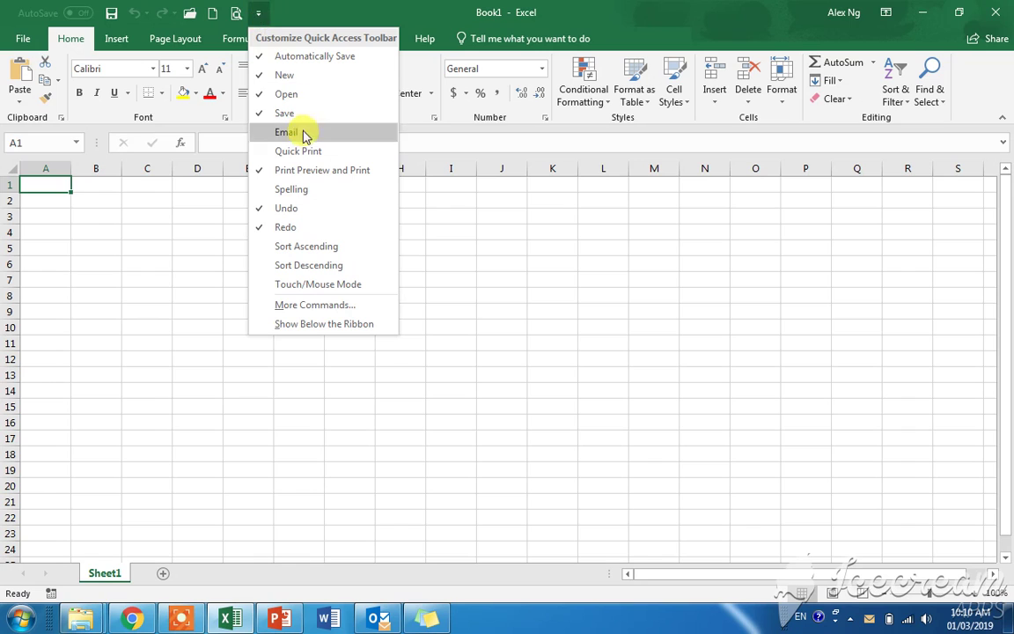
left_click(297, 152)
left_click(258, 16)
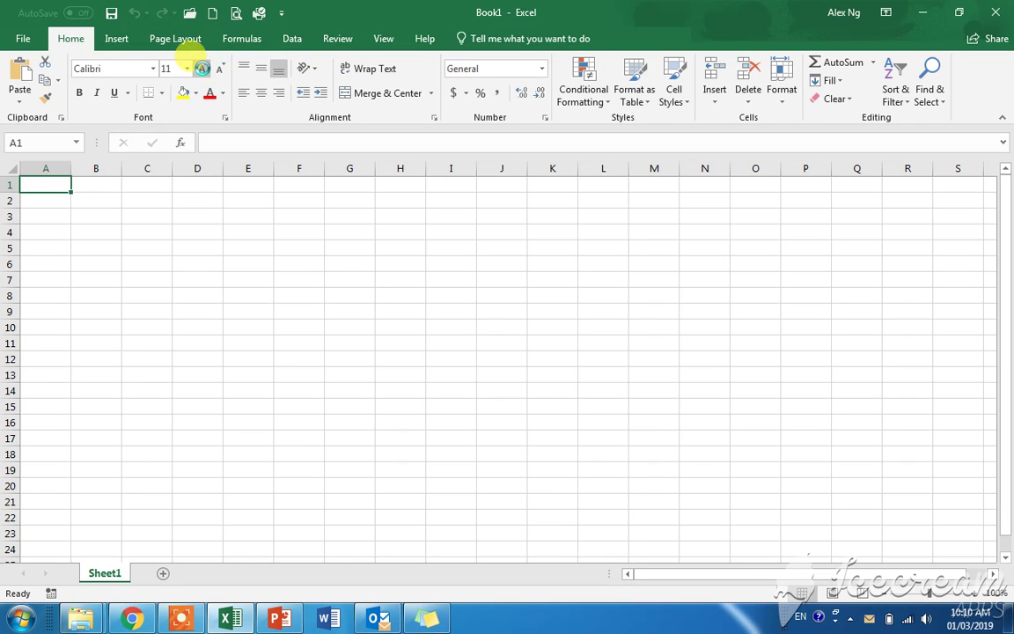
left_click(202, 68)
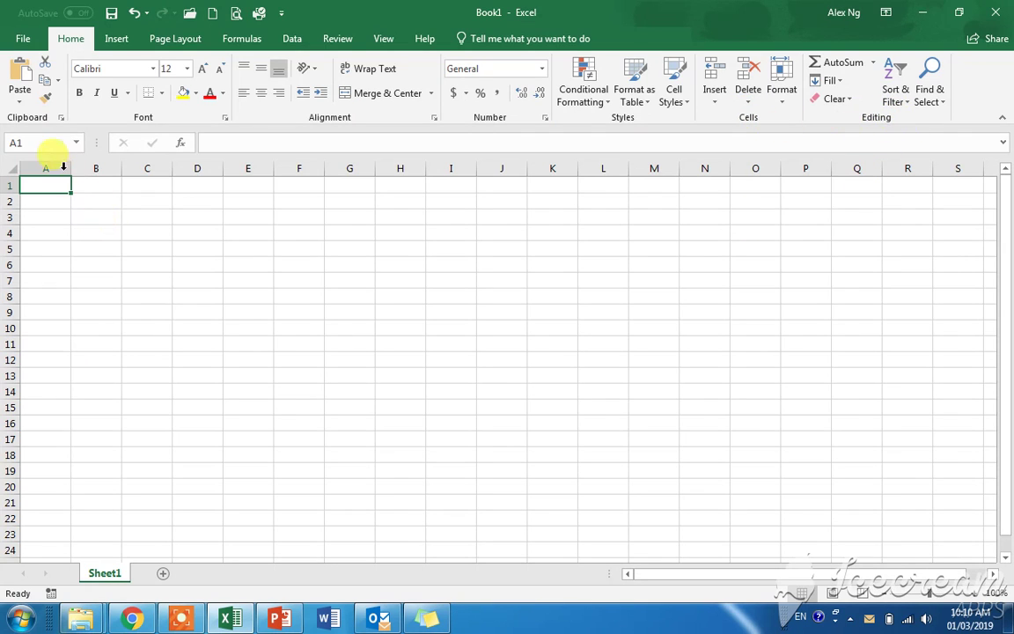
left_click_drag(50, 166, 506, 167)
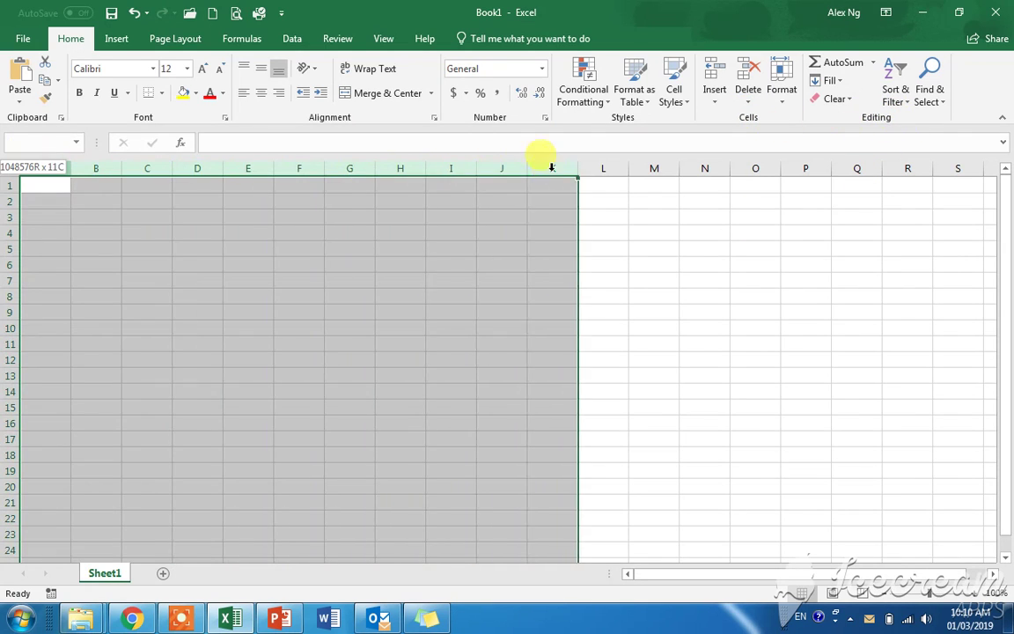
left_click(502, 167)
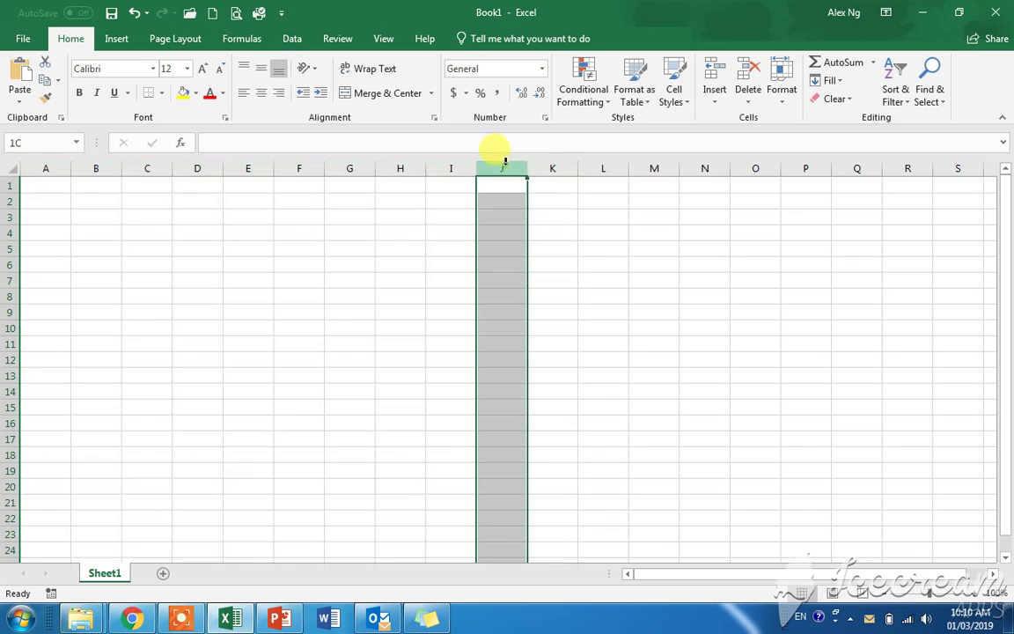
left_click(46, 167)
left_click(97, 167)
left_click(141, 168)
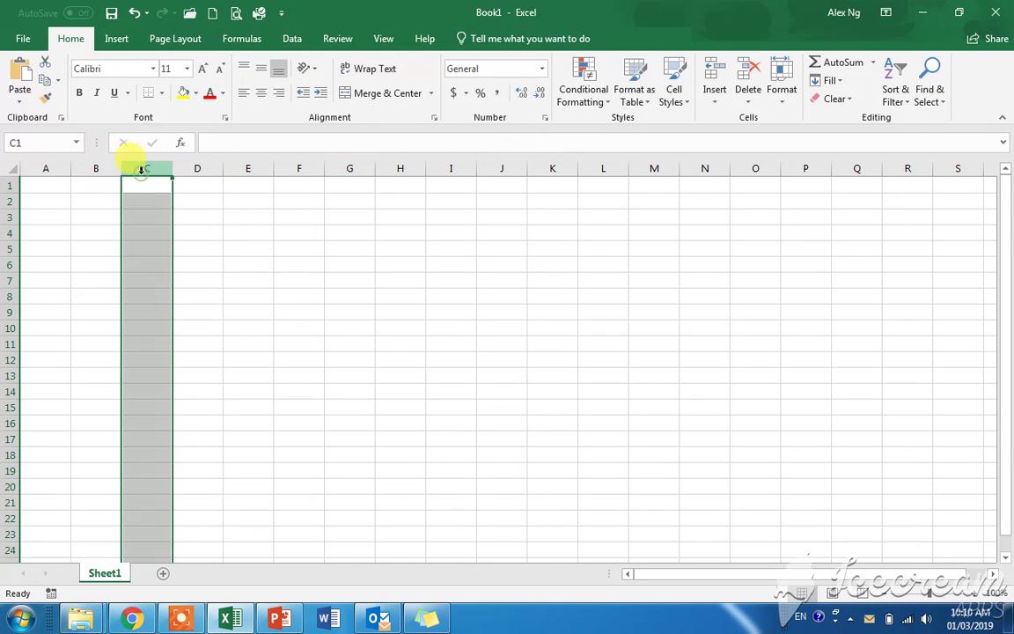
left_click(150, 263)
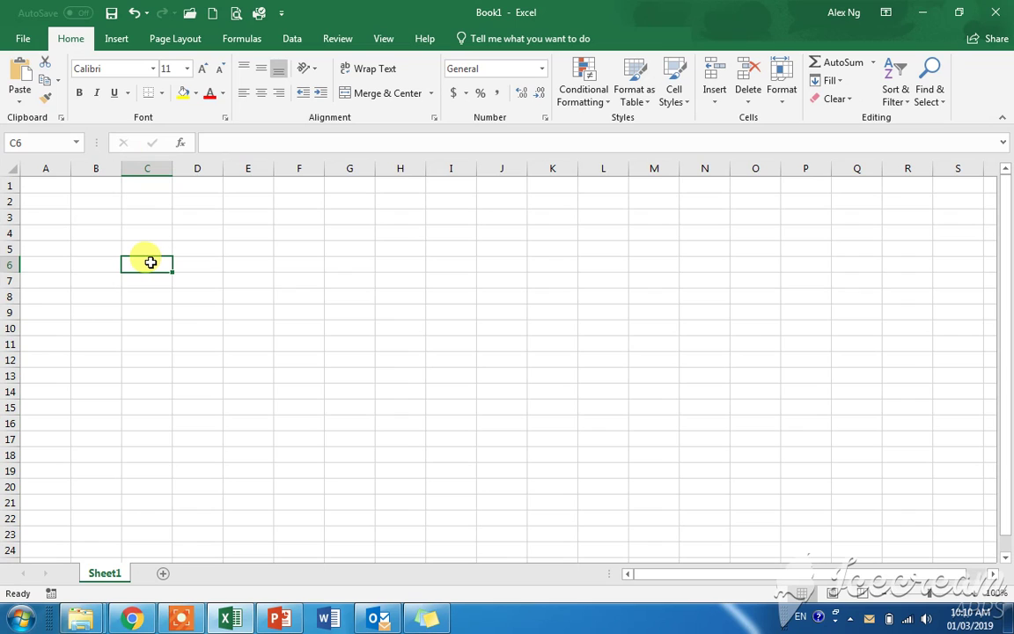
left_click(53, 167)
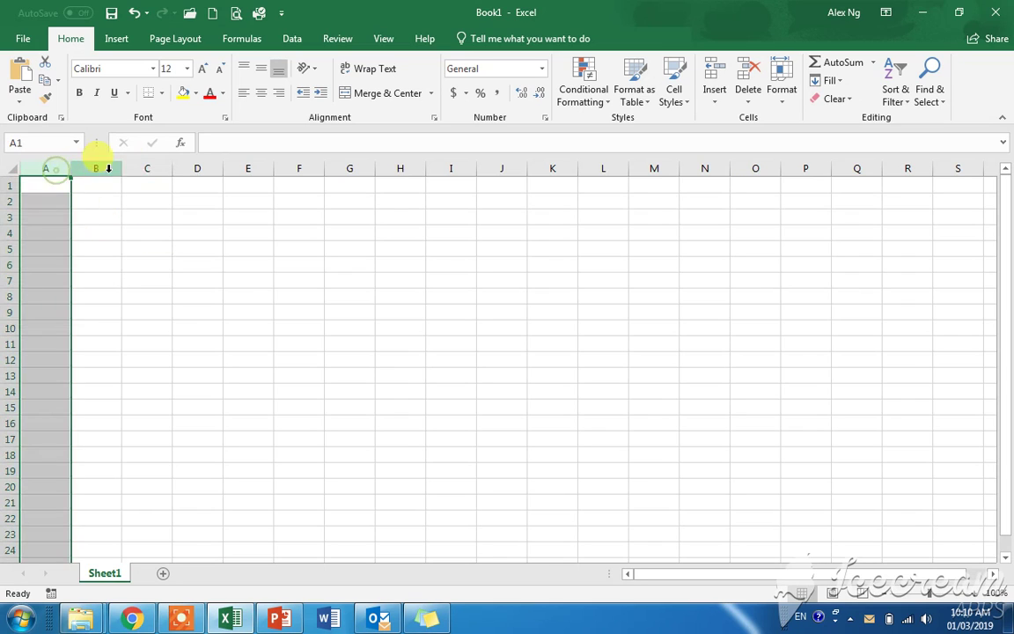
left_click(143, 168)
left_click(199, 169)
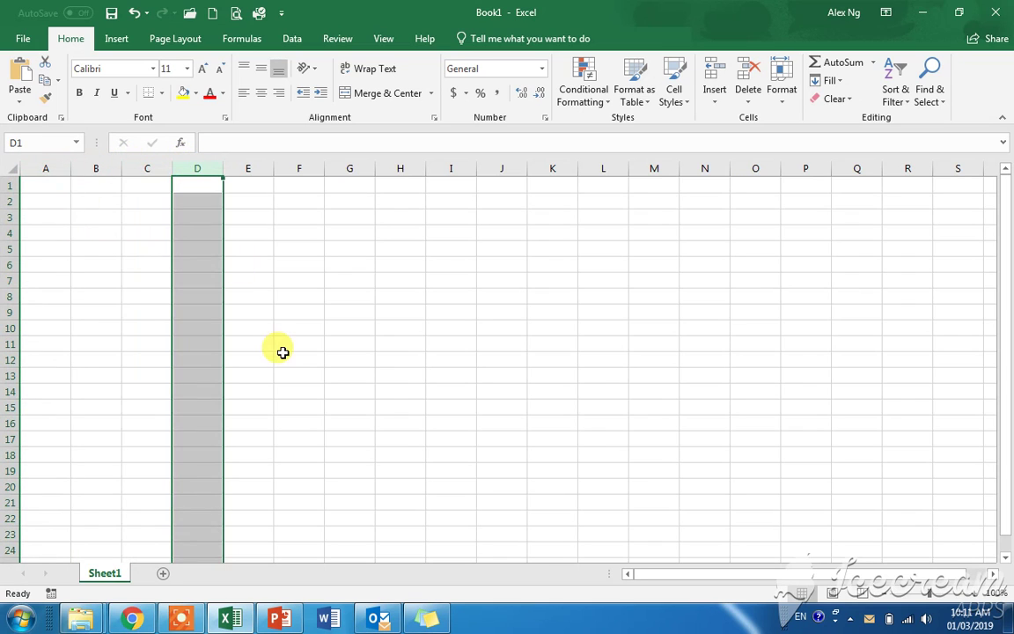
left_click(249, 219)
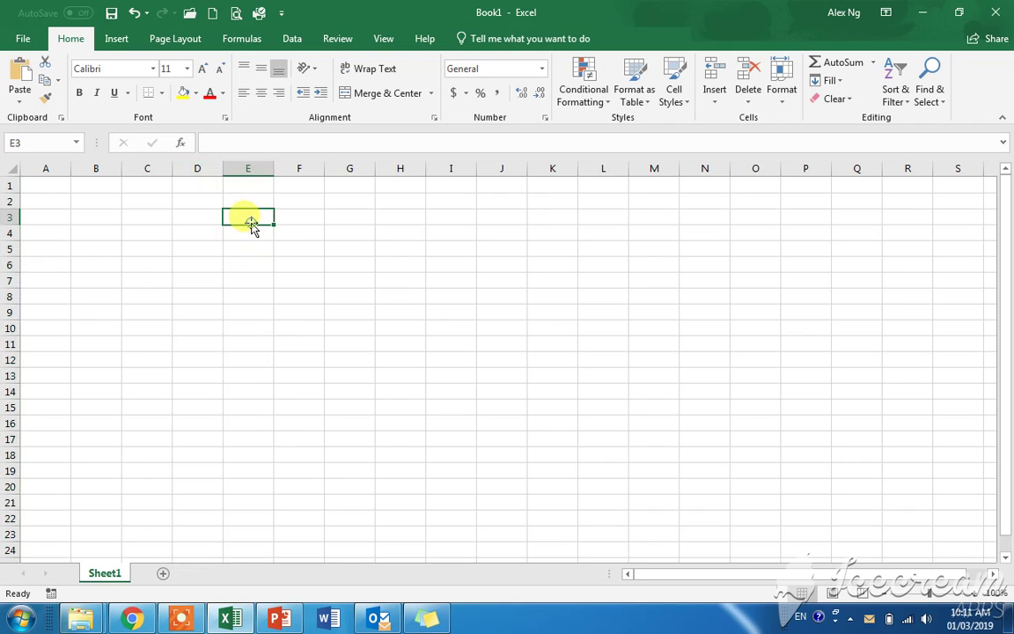
left_click(144, 220)
left_click(99, 221)
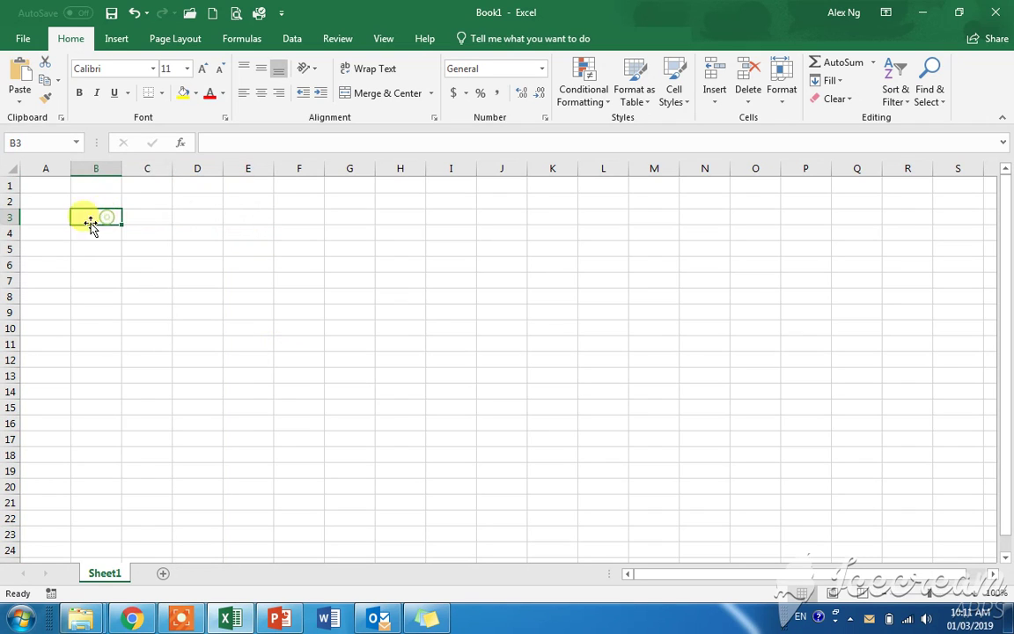
mouse_move(9, 186)
left_mouse_down()
mouse_move(9, 447)
mouse_move(9, 424)
left_mouse_up()
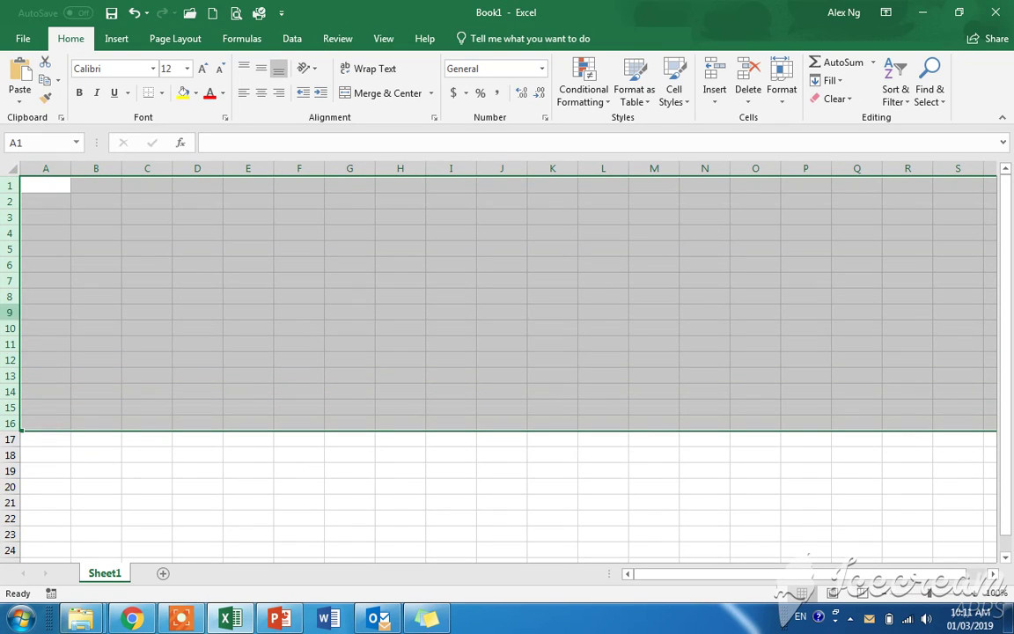
left_click(68, 295)
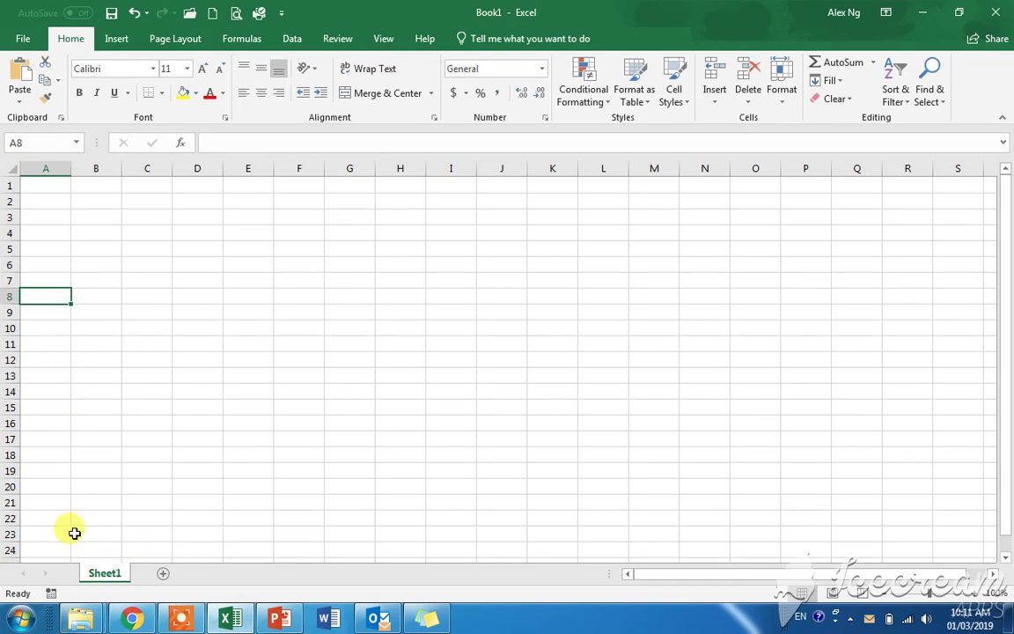
Add Sheet2 and Sheet3, step through the tabs, and finish on Sheet1
left_click(164, 575)
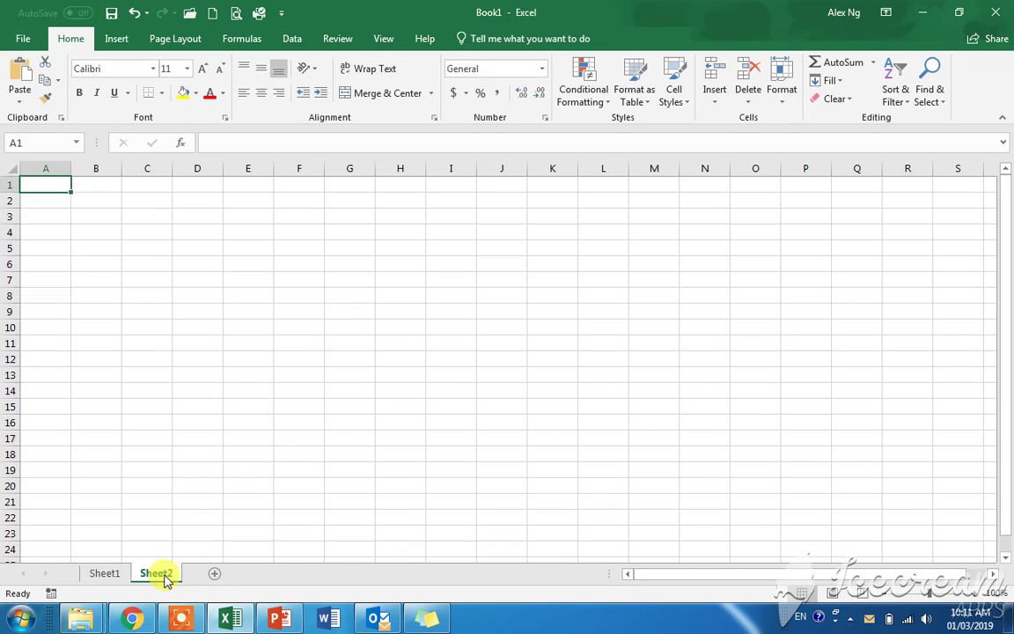
left_click(213, 575)
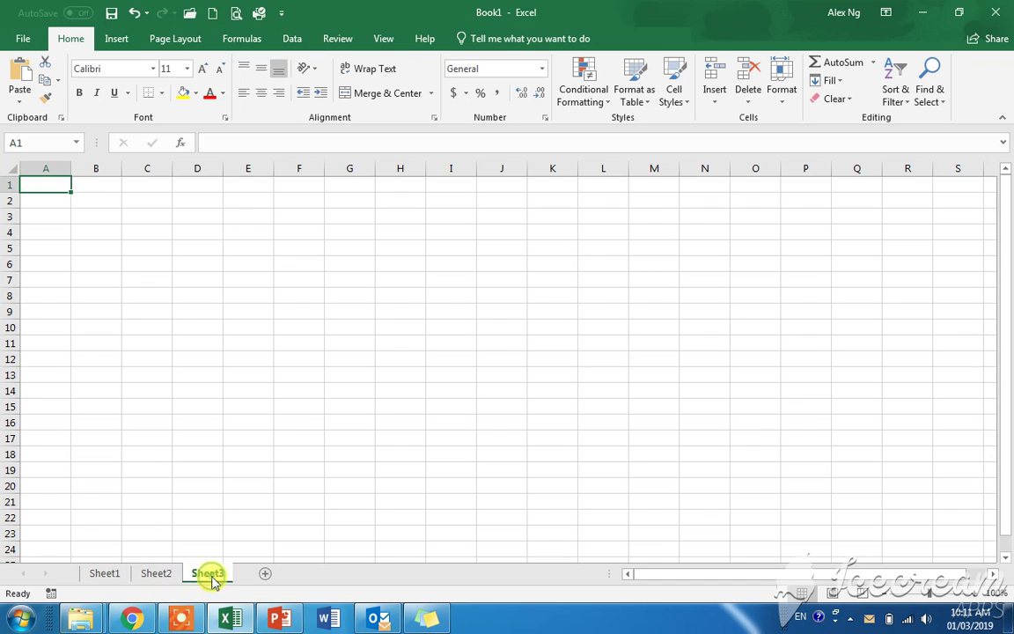
left_click(159, 577)
left_click(110, 577)
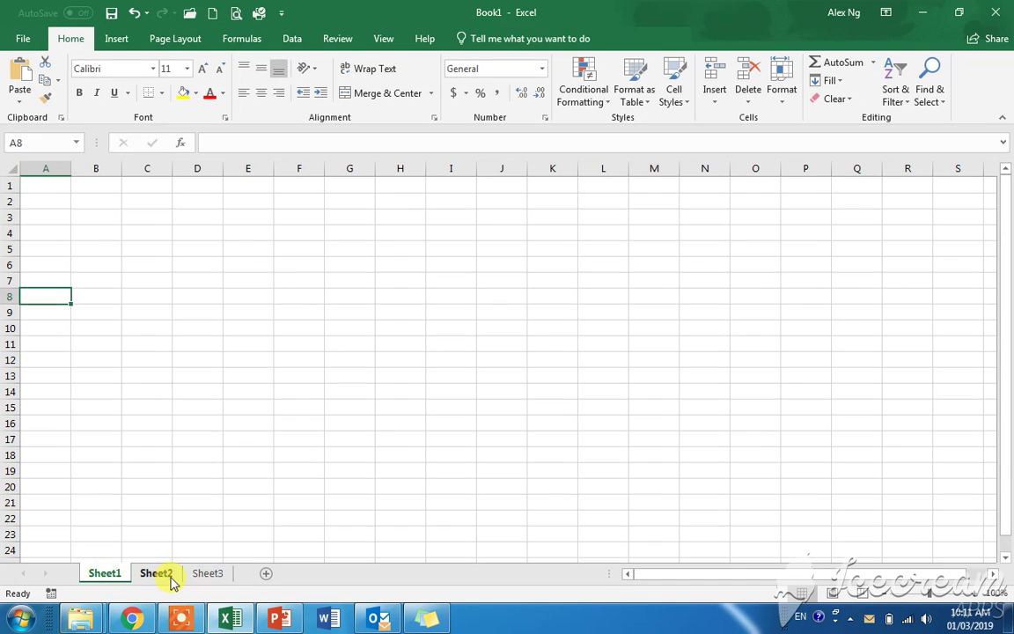
left_click(163, 578)
left_click(207, 574)
left_click(106, 575)
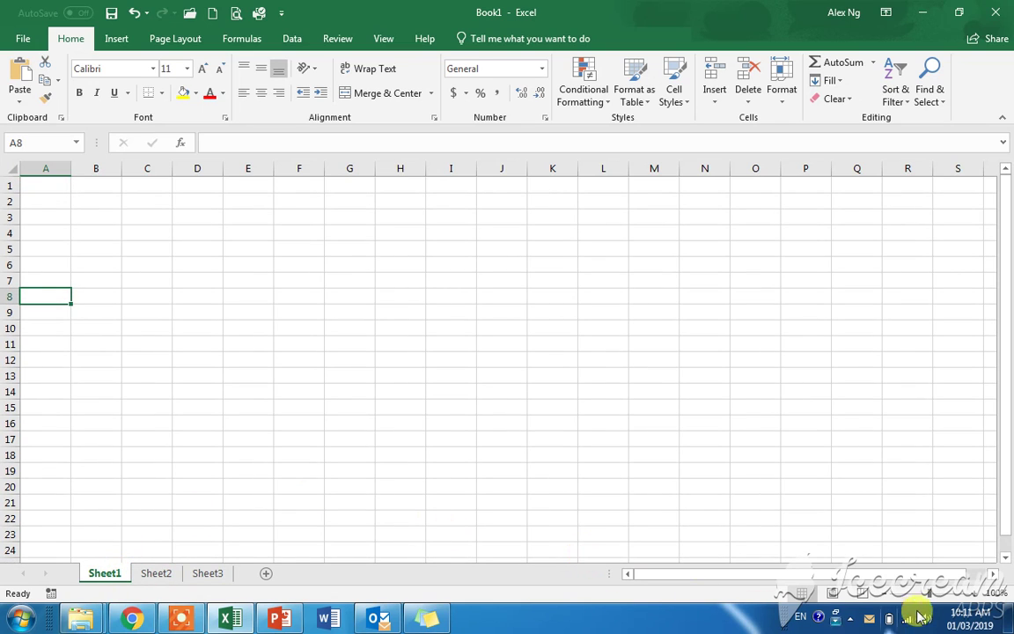
Enter the author's name in cell F8
left_click(307, 301)
type("Alex NG")
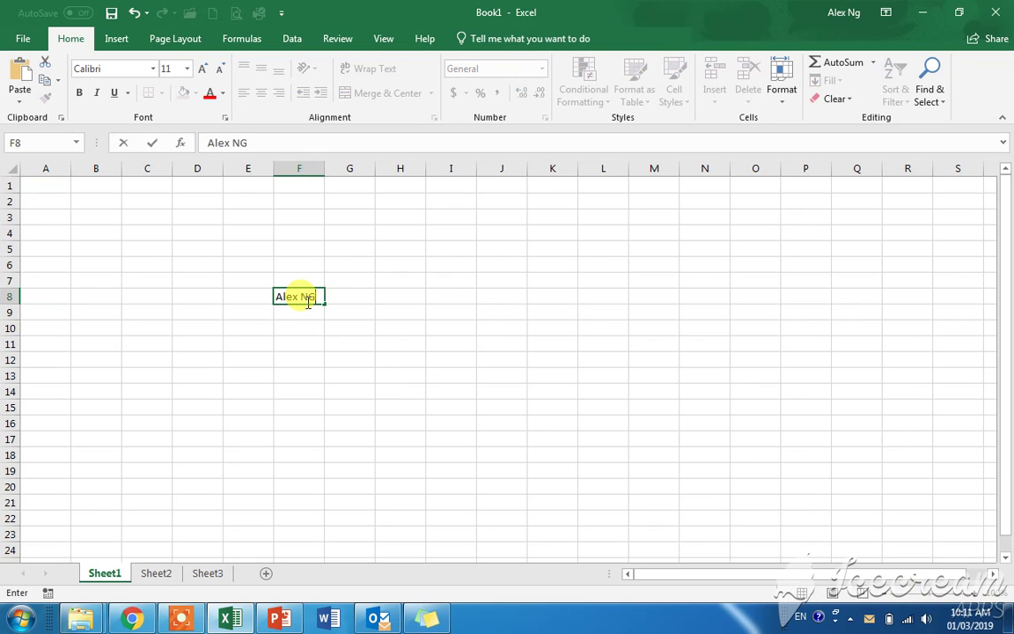
key("Return")
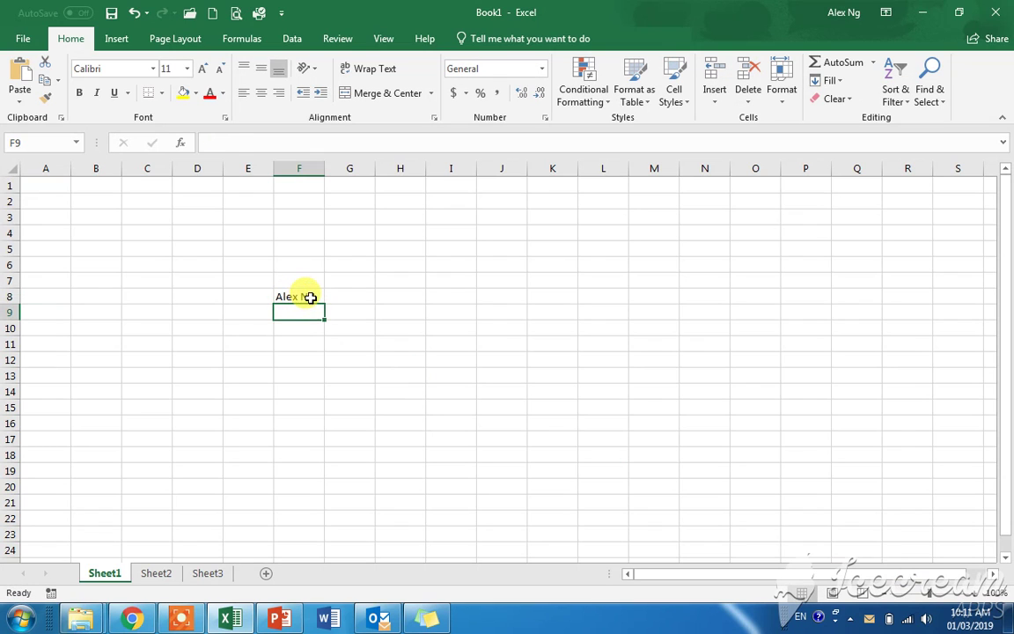
left_click(310, 297)
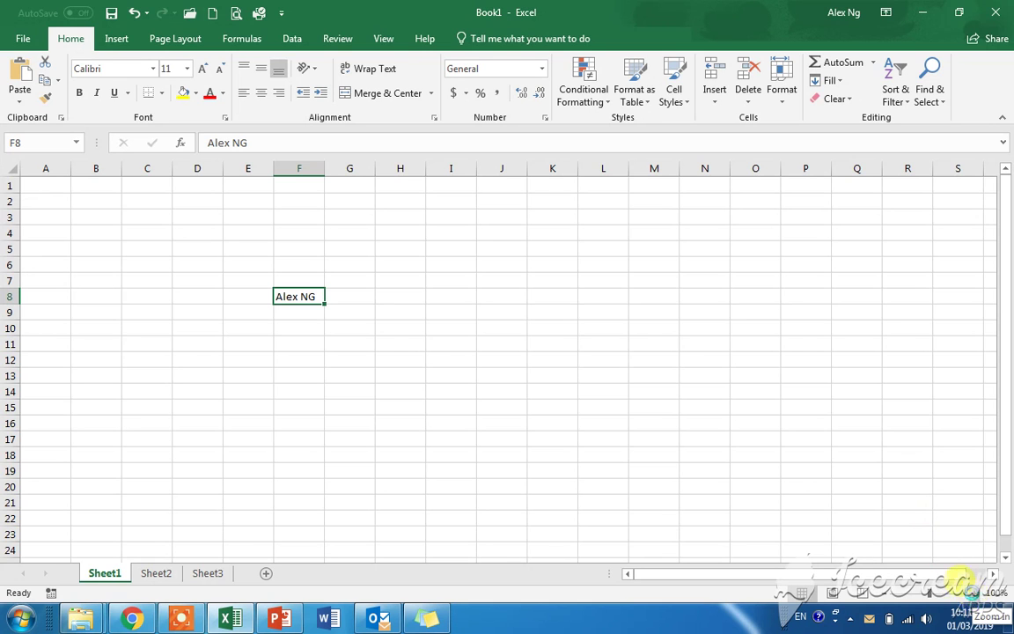
Zoom the sheet in five steps, then drag the zoom slider back toward normal size
left_click(974, 593)
left_click(974, 593)
left_click(974, 593)
left_click(974, 592)
left_click(974, 593)
left_click(974, 592)
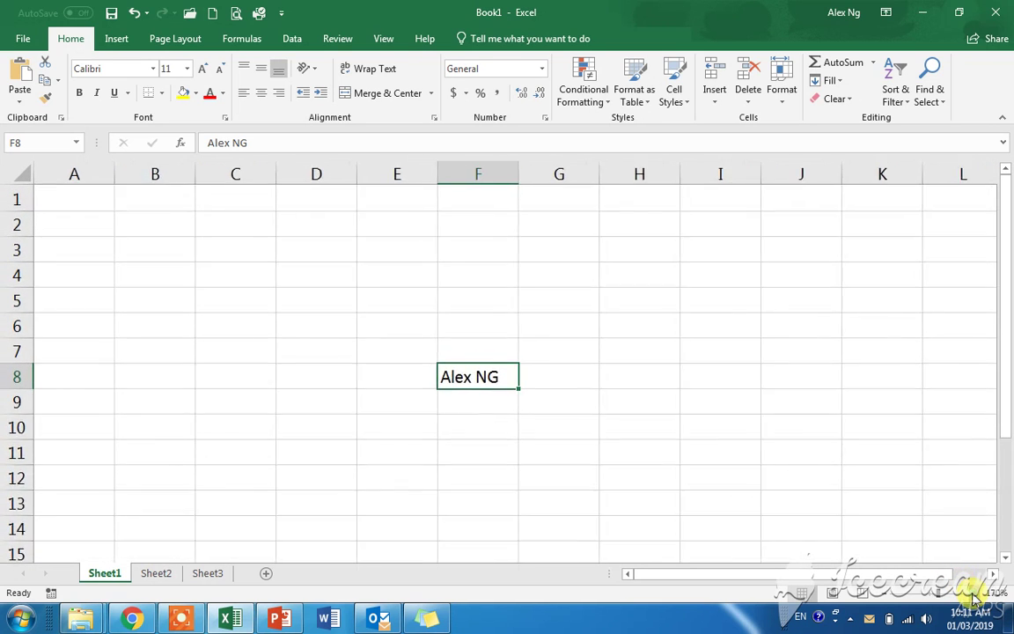
left_click(973, 592)
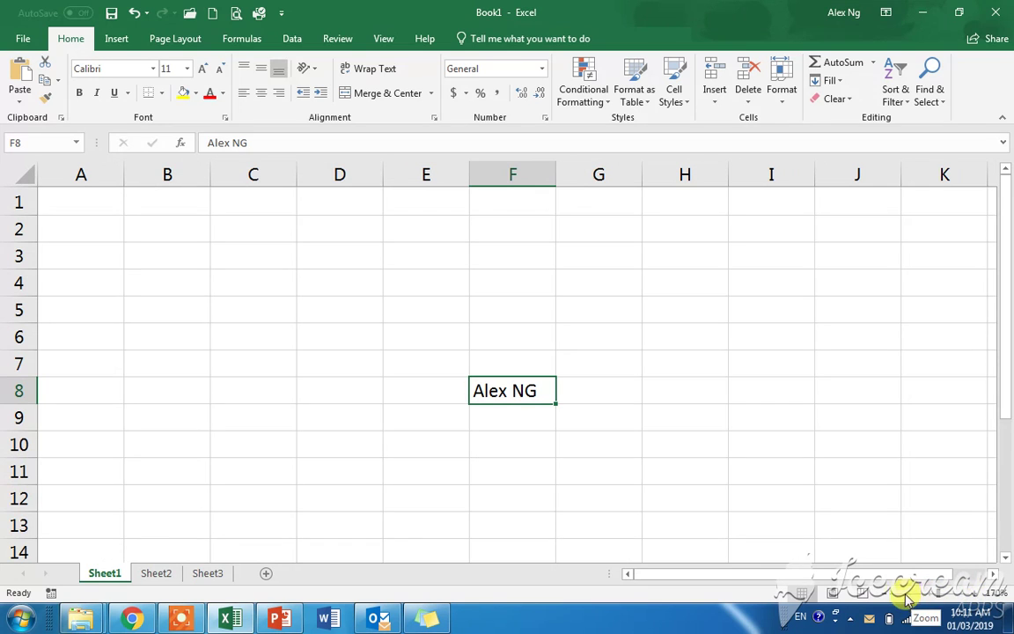
left_click_drag(907, 597, 881, 598)
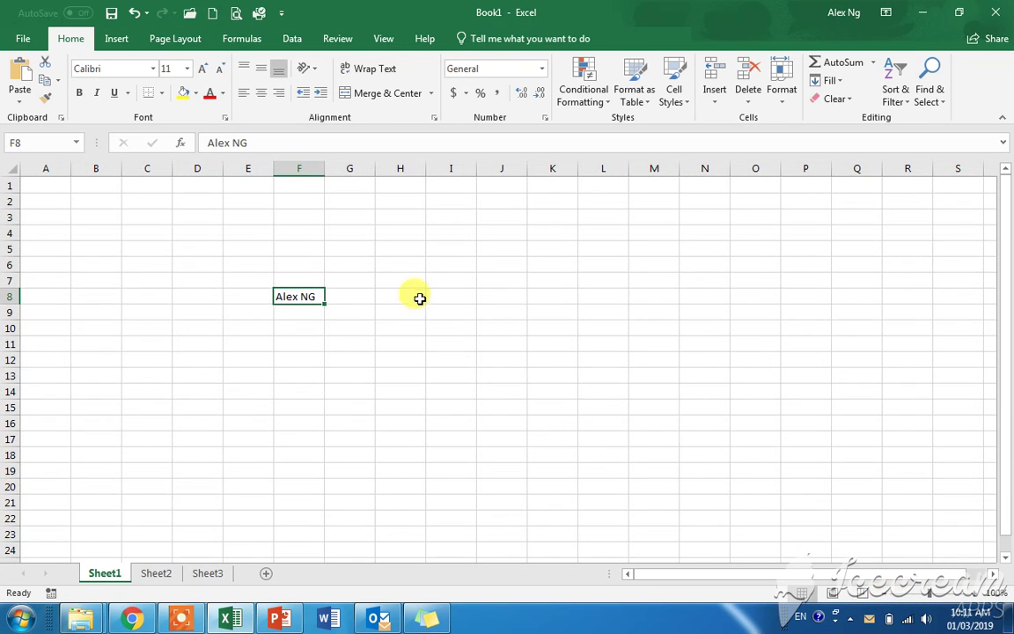
left_click(445, 298)
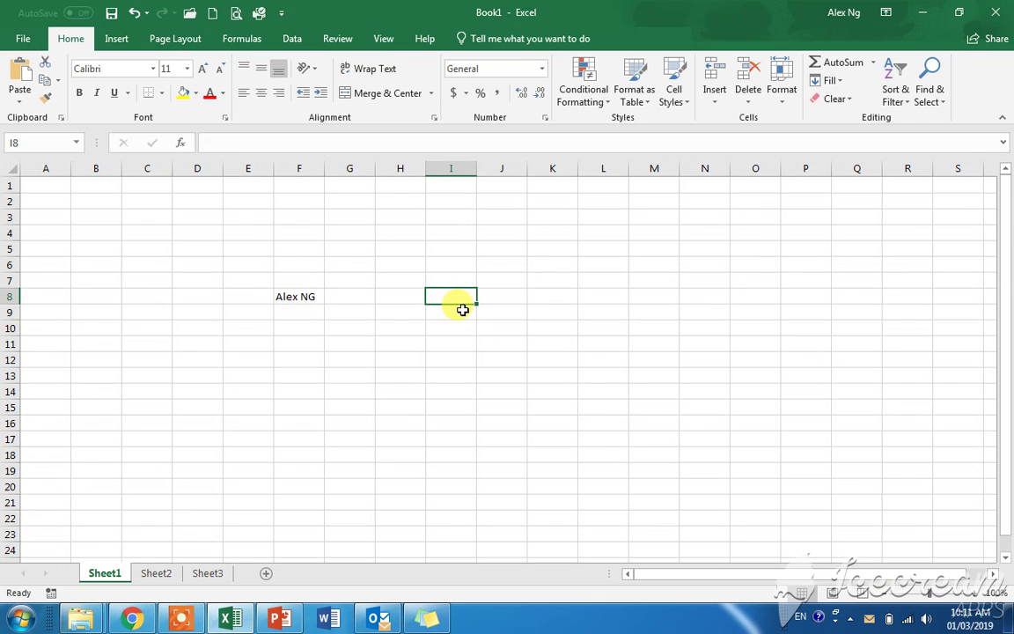
Enter 'Ctrl + Scroll mouse' in I8 and zoom in and out with Ctrl+wheel
type("Ctrl + Scroll mouse")
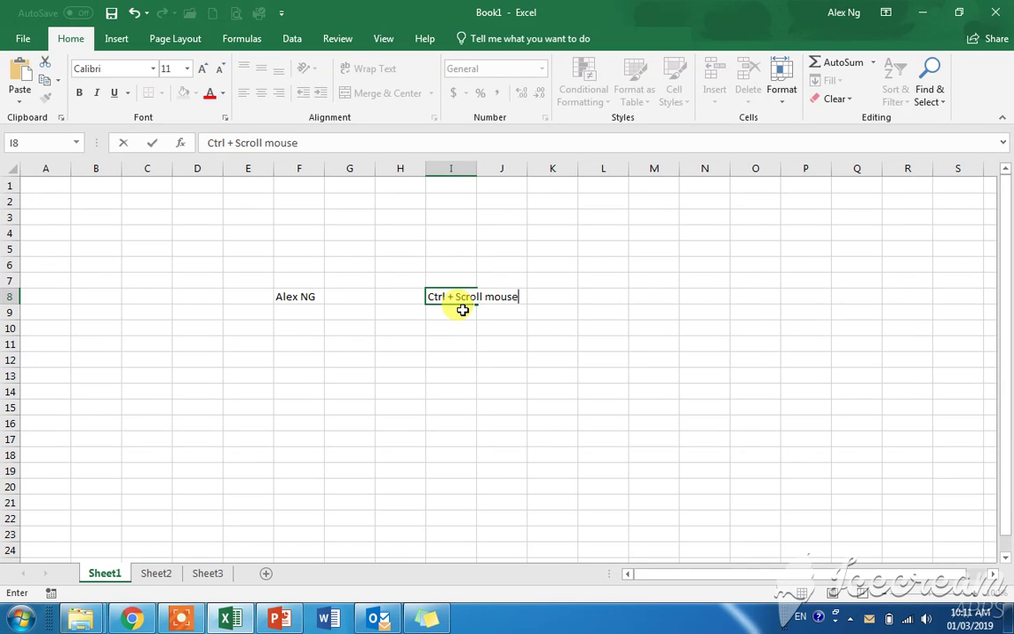
key("Return")
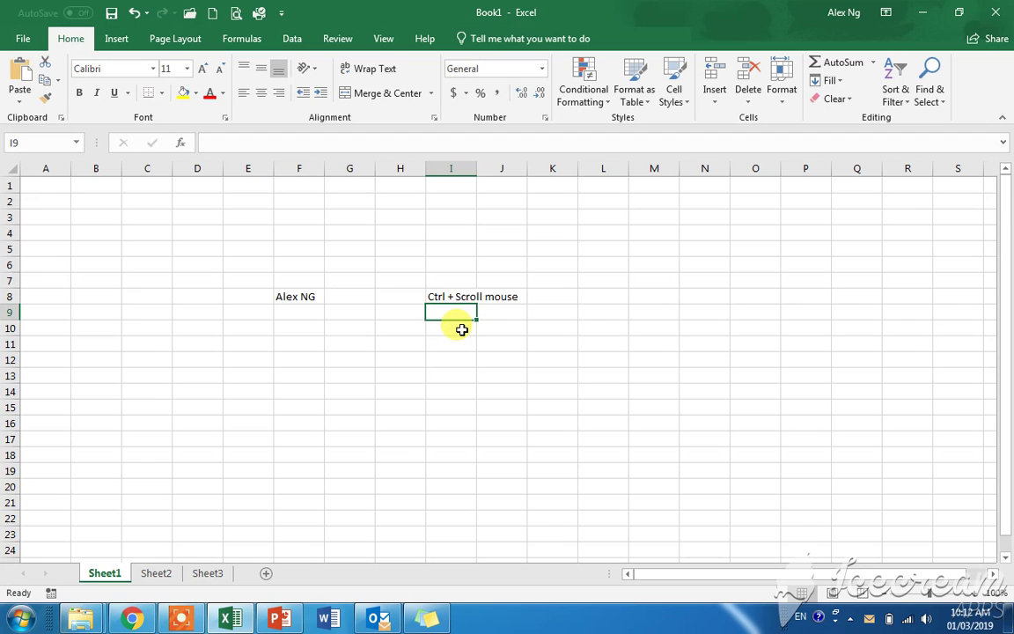
scroll(462, 330, "down", 3, "ctrl")
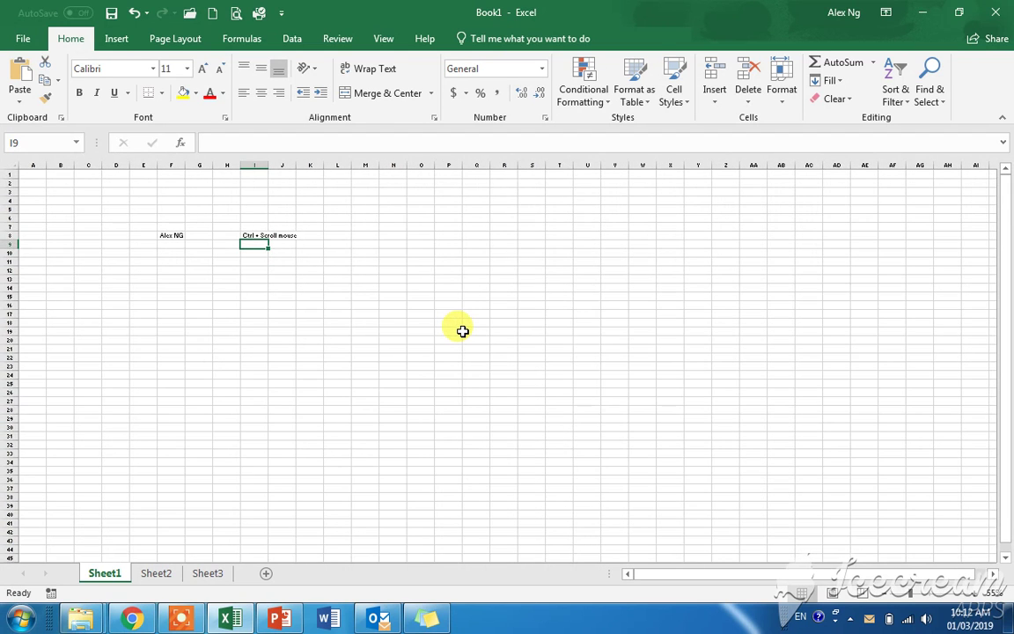
scroll(462, 330, "up", 3, "ctrl")
scroll(462, 330, "up", 1, "ctrl")
scroll(462, 330, "up", 1, "ctrl")
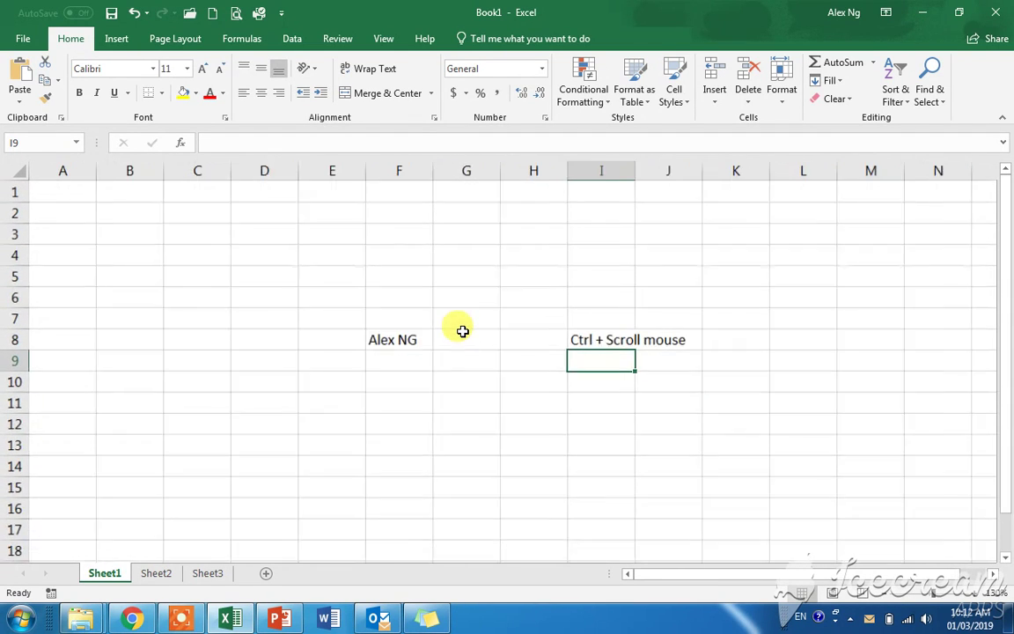
scroll(462, 330, "up", 1, "ctrl")
scroll(462, 330, "up", 2, "ctrl")
scroll(462, 331, "down", 2, "ctrl")
scroll(462, 331, "down", 1, "ctrl")
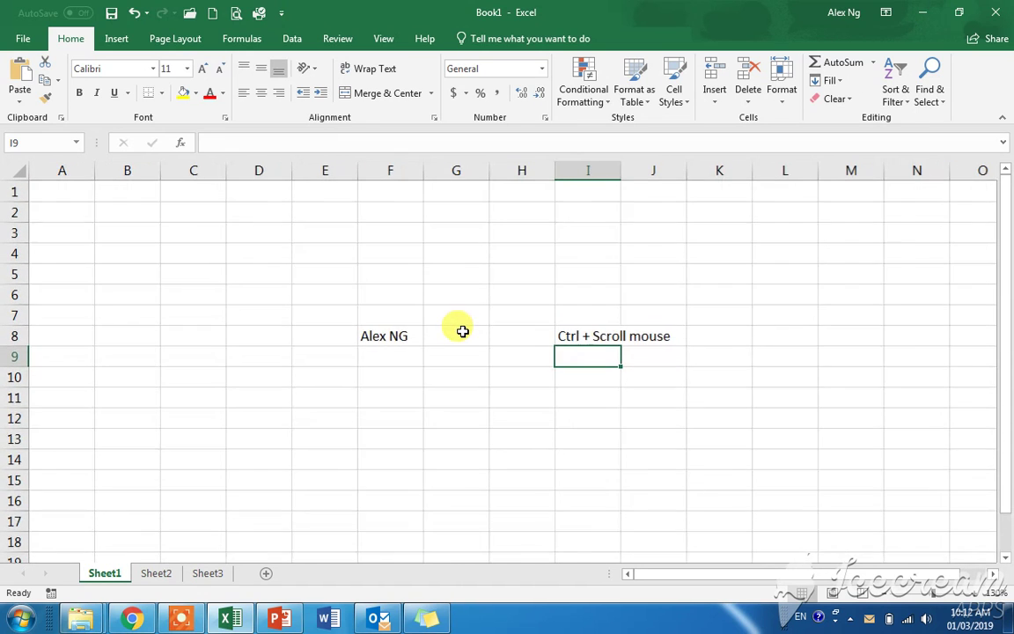
scroll(462, 330, "down", 1, "ctrl")
scroll(449, 327, "down", 1, "ctrl")
Return the zoom to normal, select cells along row 8, and show Excel's recent workbooks list
left_click(366, 316)
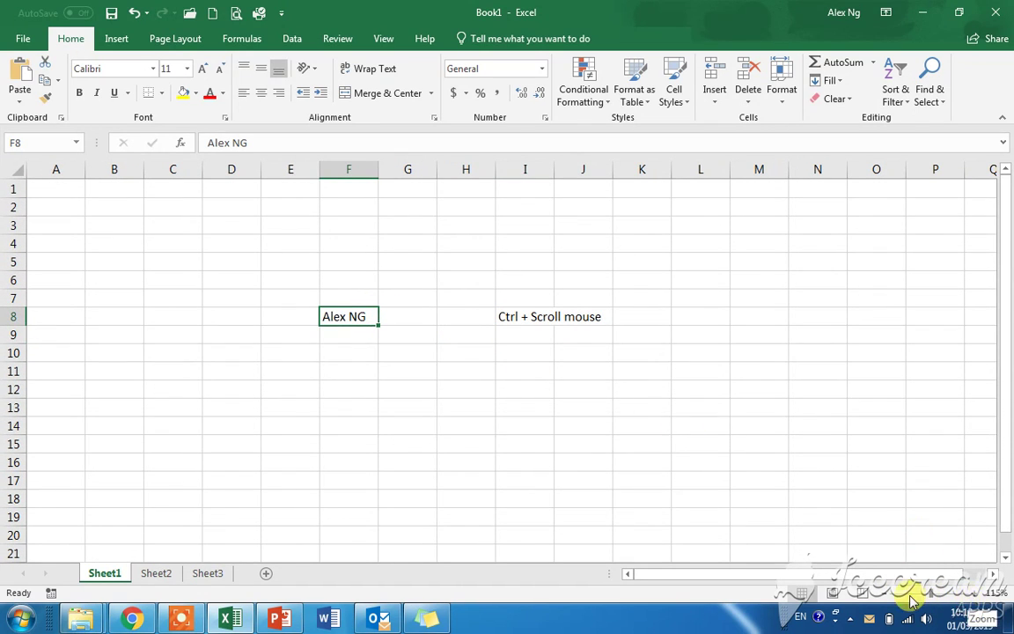
left_click(890, 595)
left_click(890, 596)
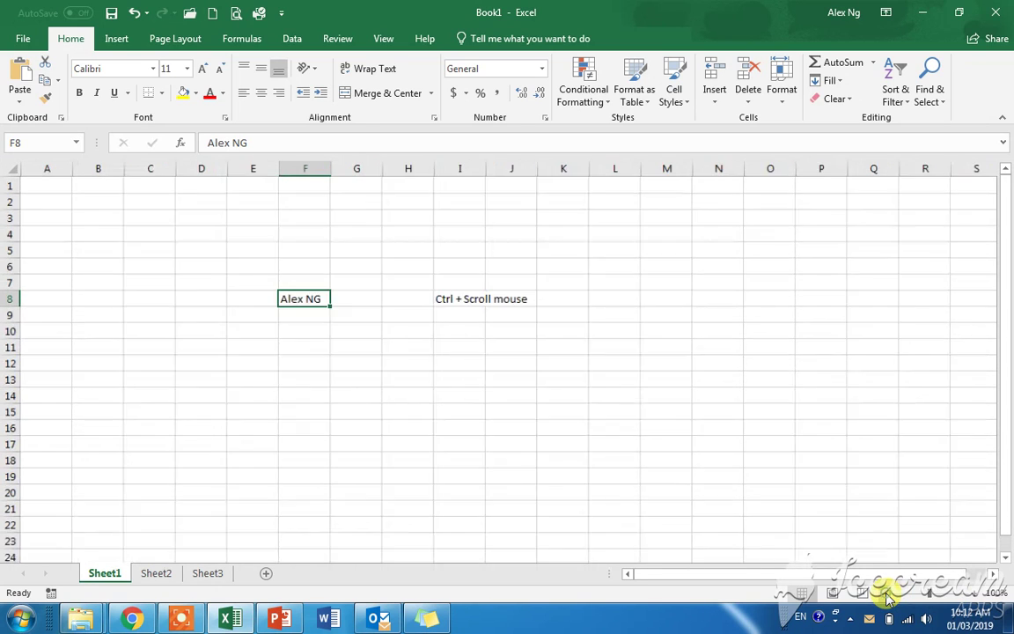
left_click(407, 300)
left_click(508, 302)
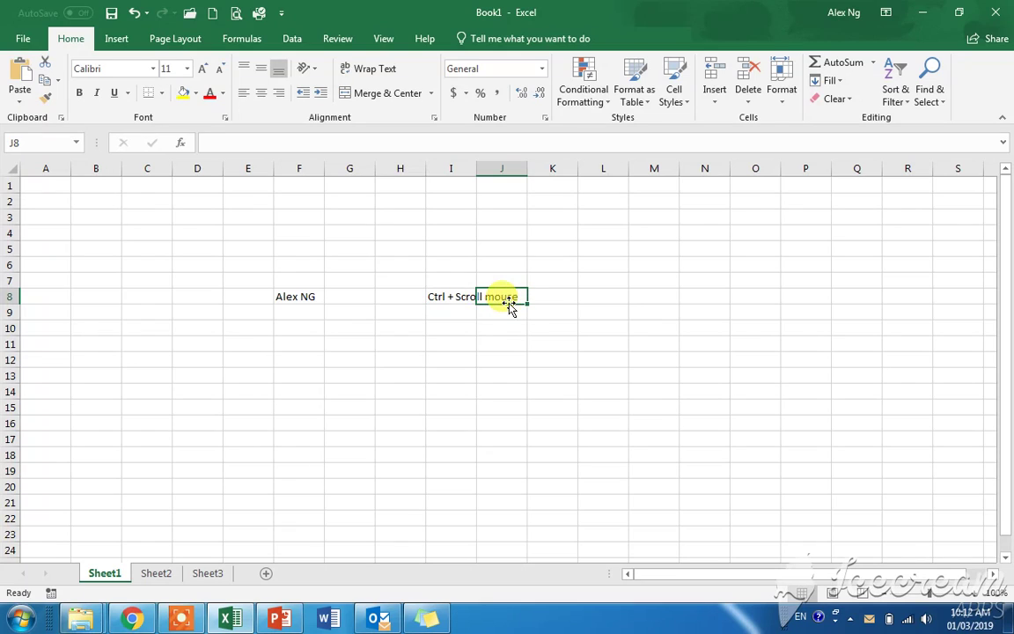
mouse_move(230, 619)
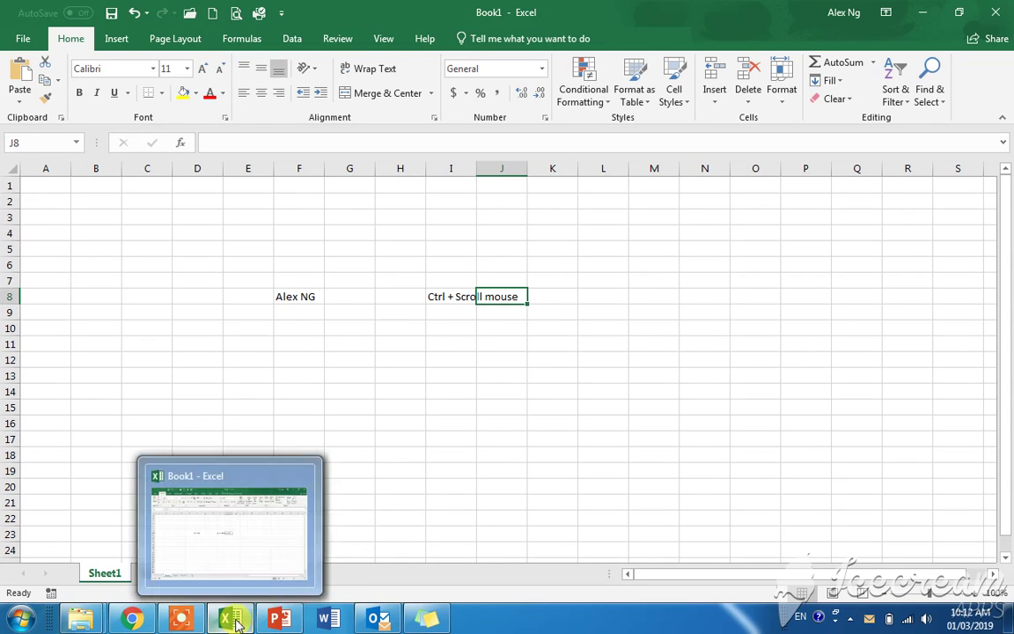
right_click(236, 623)
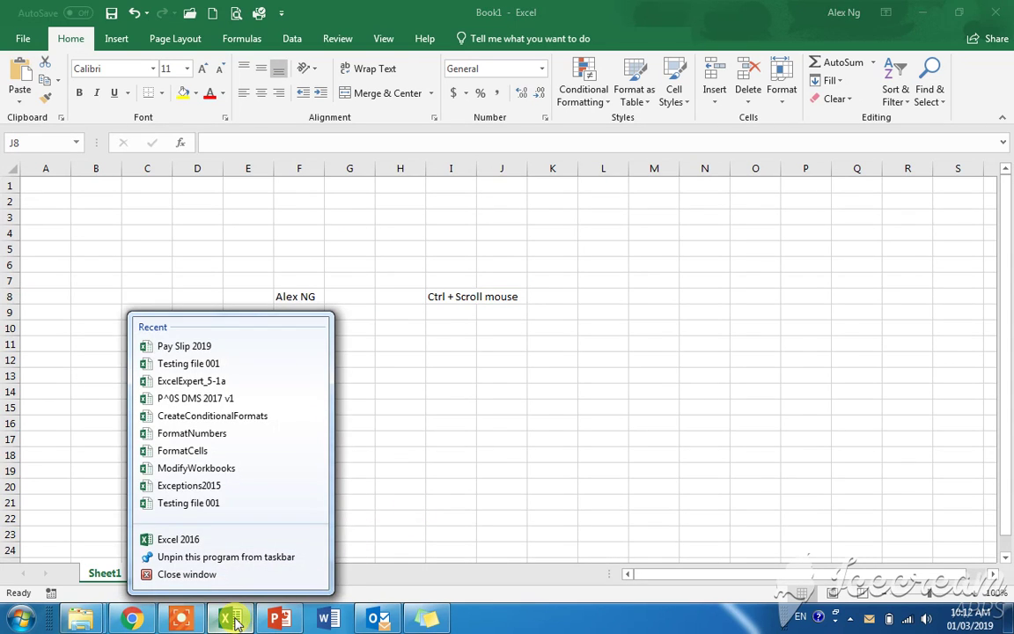